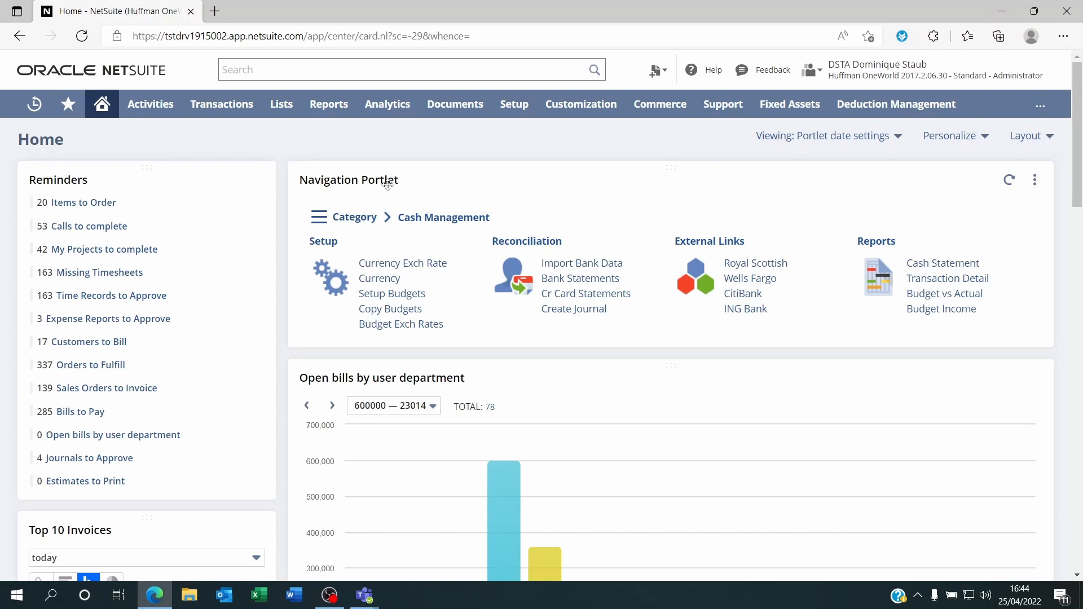
Step: Show the Customer Service category in the Navigation Portlet, and switch back to Cash Management
{"action": "left_click", "coordinate": [368, 219]}
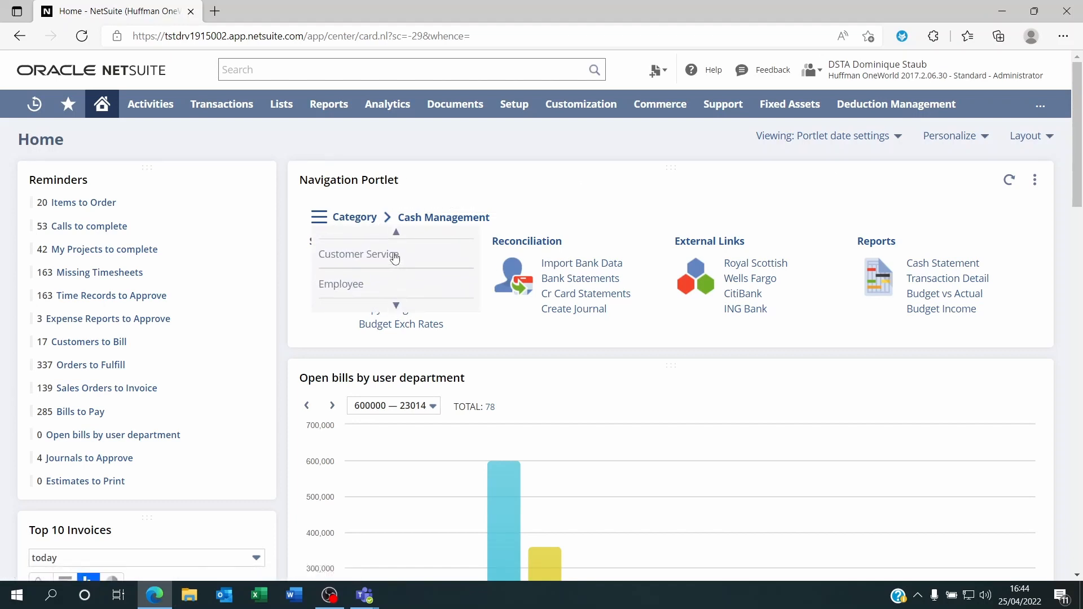
{"action": "left_click", "coordinate": [394, 254]}
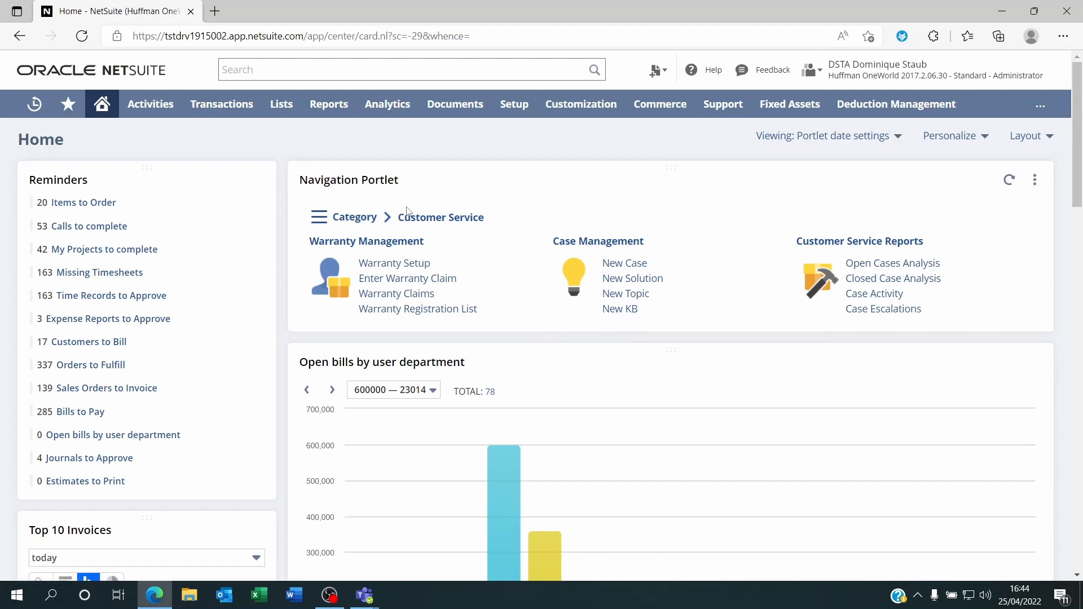
{"action": "left_click", "coordinate": [376, 218]}
{"action": "left_click", "coordinate": [373, 257]}
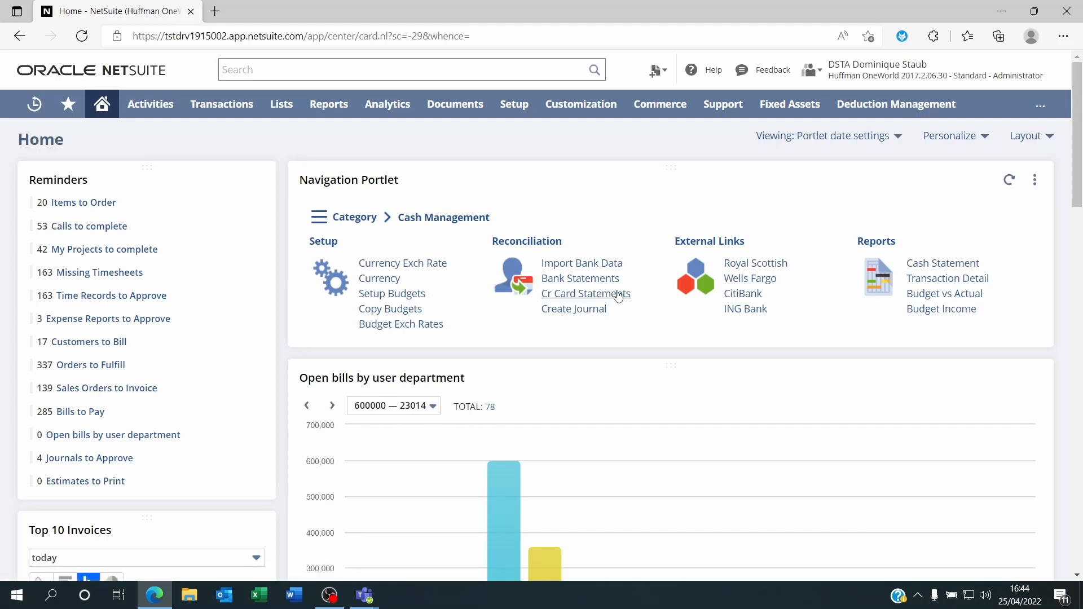
Step: Browse the Navigation Portlet's categories and show the Financial Report shortcuts
{"action": "left_click", "coordinate": [354, 217]}
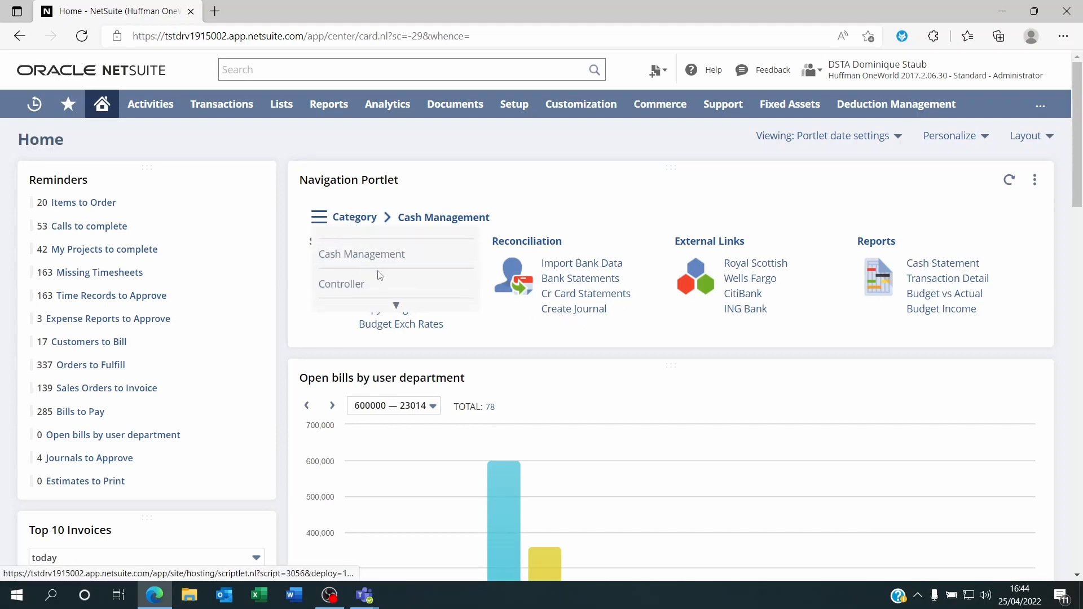
{"action": "scroll", "coordinate": [380, 276], "scroll_direction": "down", "scroll_amount": 1}
{"action": "scroll", "coordinate": [390, 213], "scroll_direction": "up", "scroll_amount": 1}
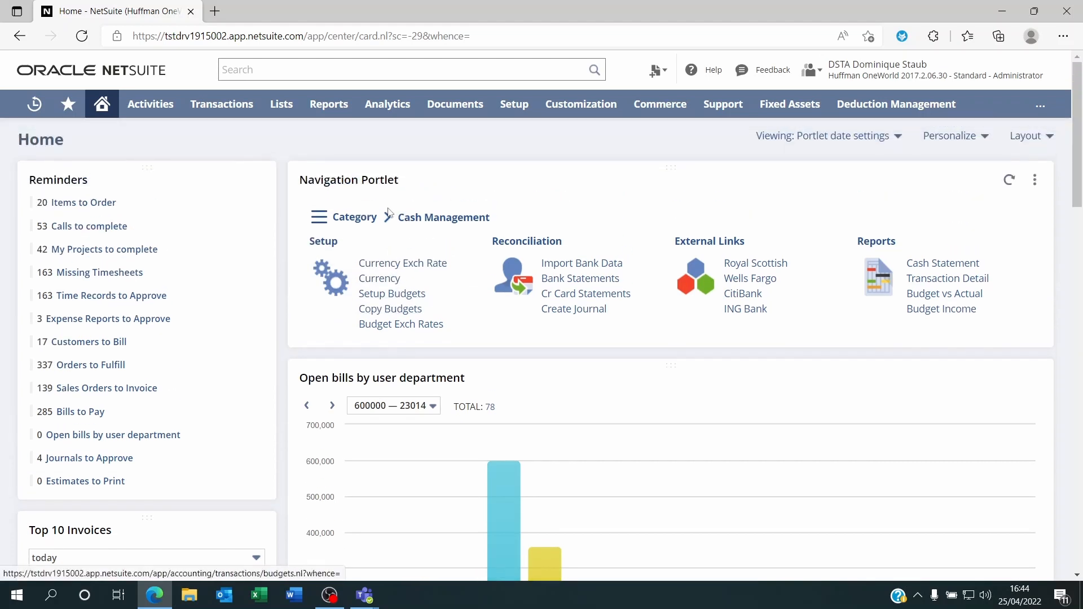
{"action": "left_click", "coordinate": [337, 220]}
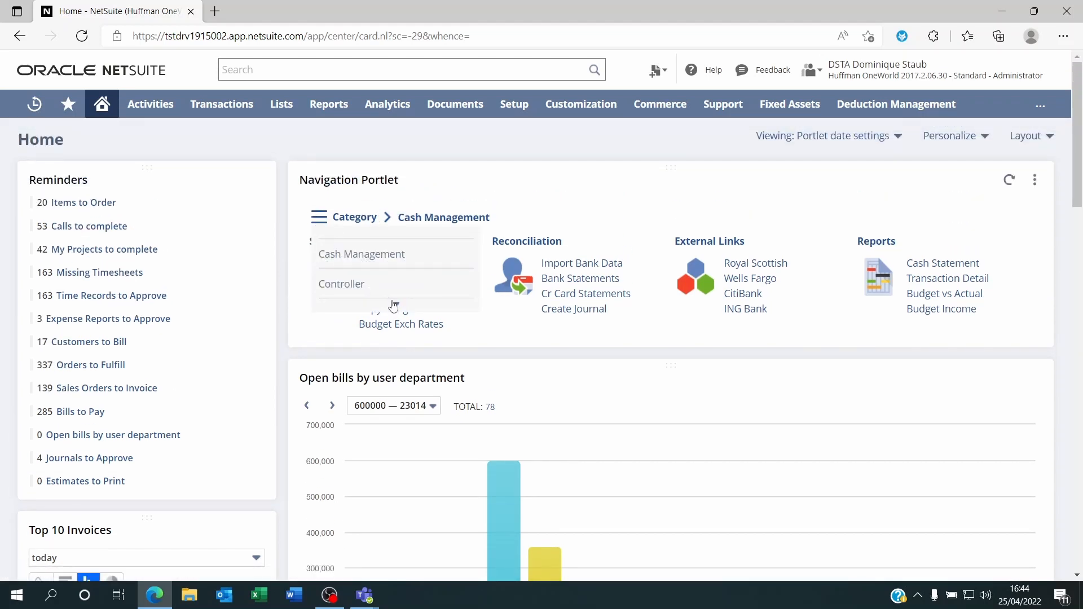
{"action": "mouse_move", "coordinate": [395, 305]}
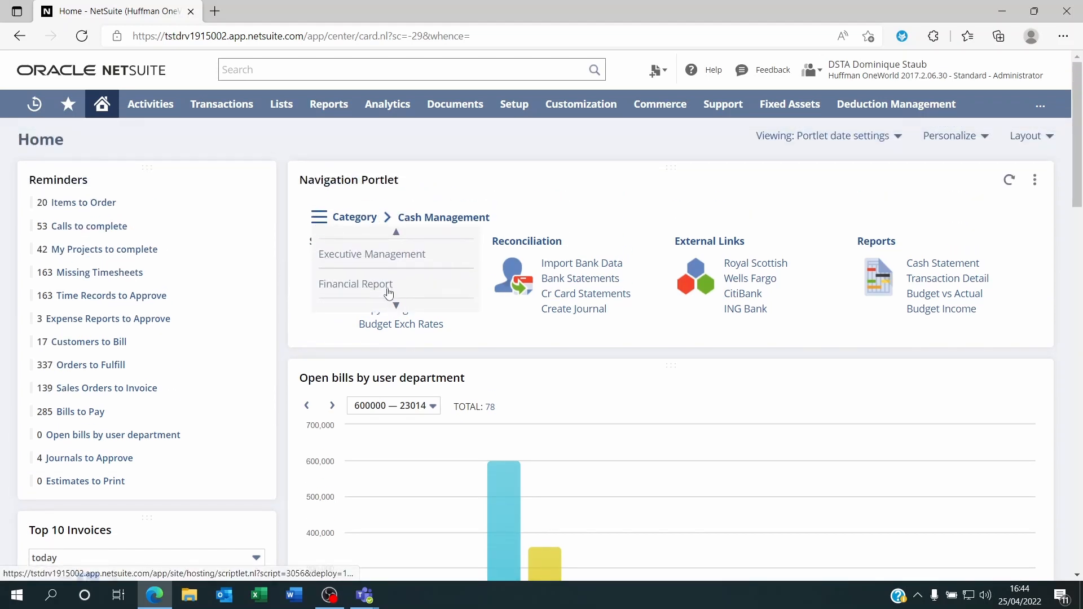
{"action": "left_click", "coordinate": [388, 289]}
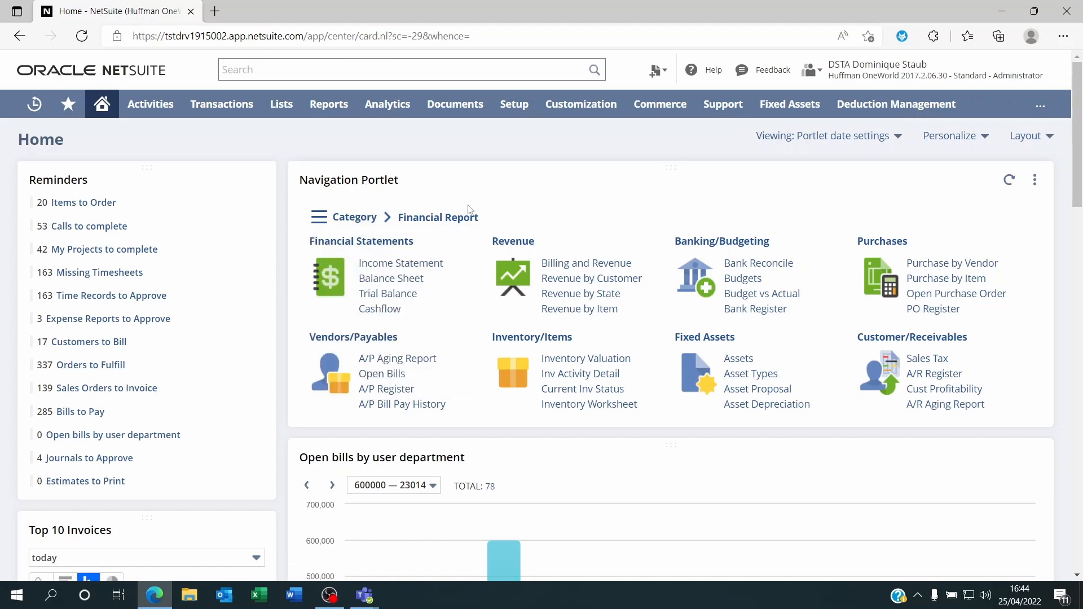
Step: Switch the Navigation Portlet to the Procure To Pay category
{"action": "mouse_move", "coordinate": [335, 224]}
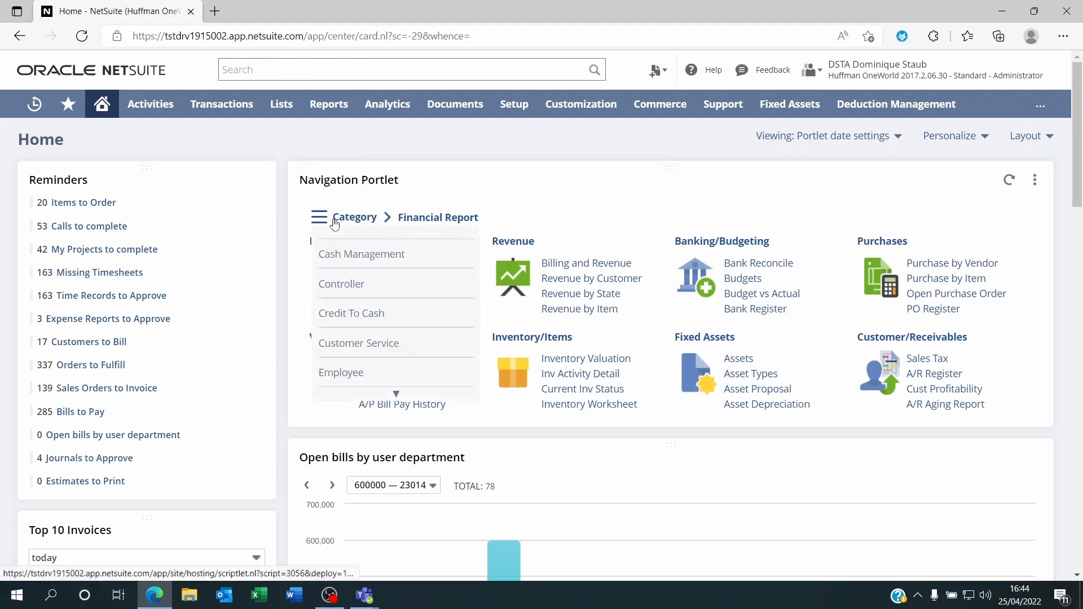
{"action": "mouse_move", "coordinate": [397, 395]}
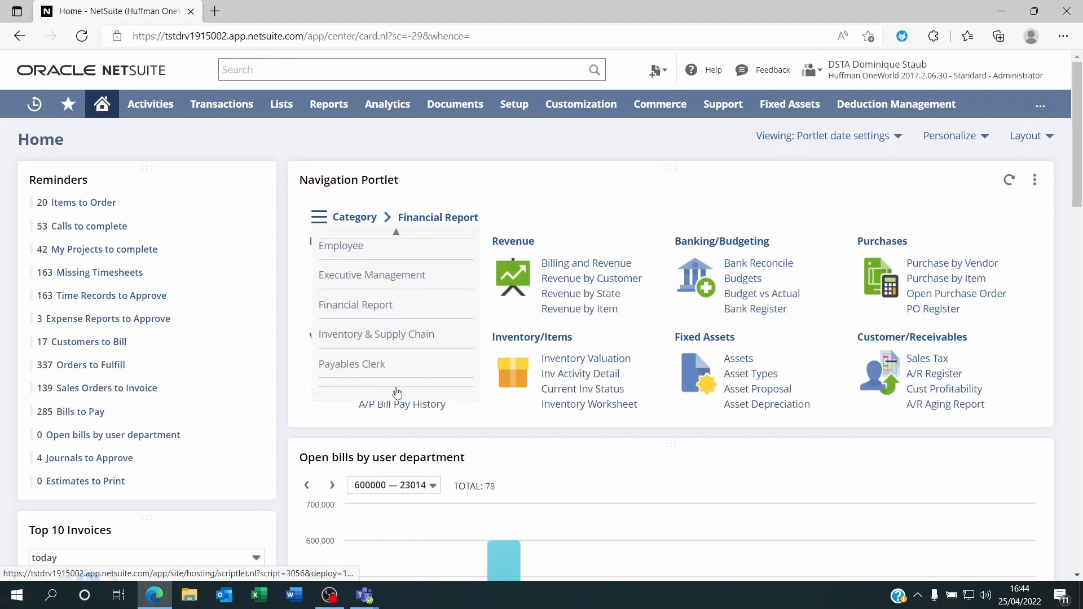
{"action": "left_click", "coordinate": [375, 344]}
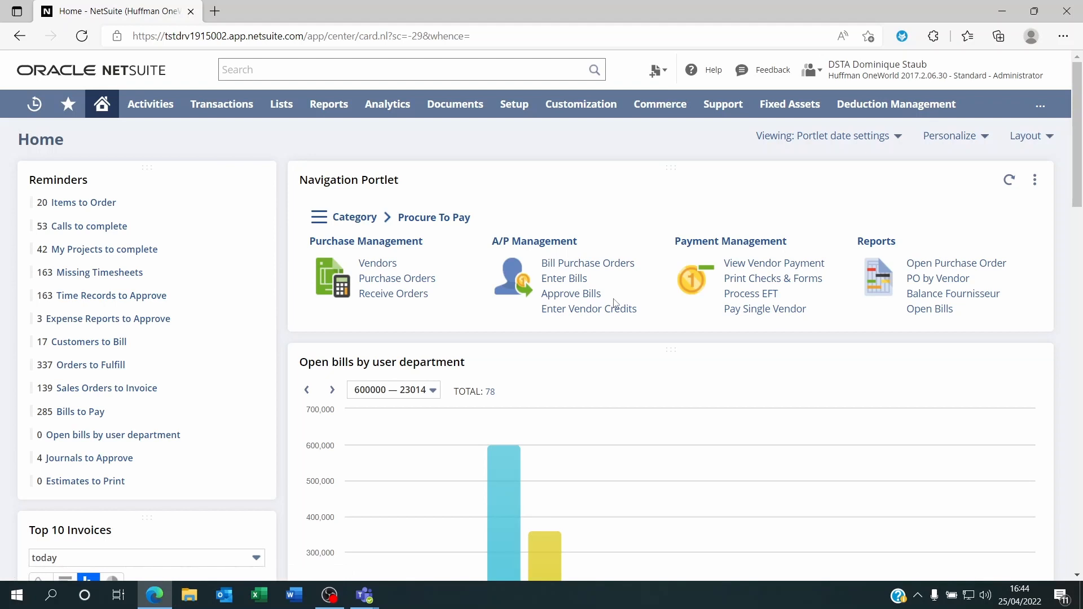
Step: Open Search & Install Bundles in a new browser tab and search the bundles for "navigation"
{"action": "mouse_move", "coordinate": [577, 112]}
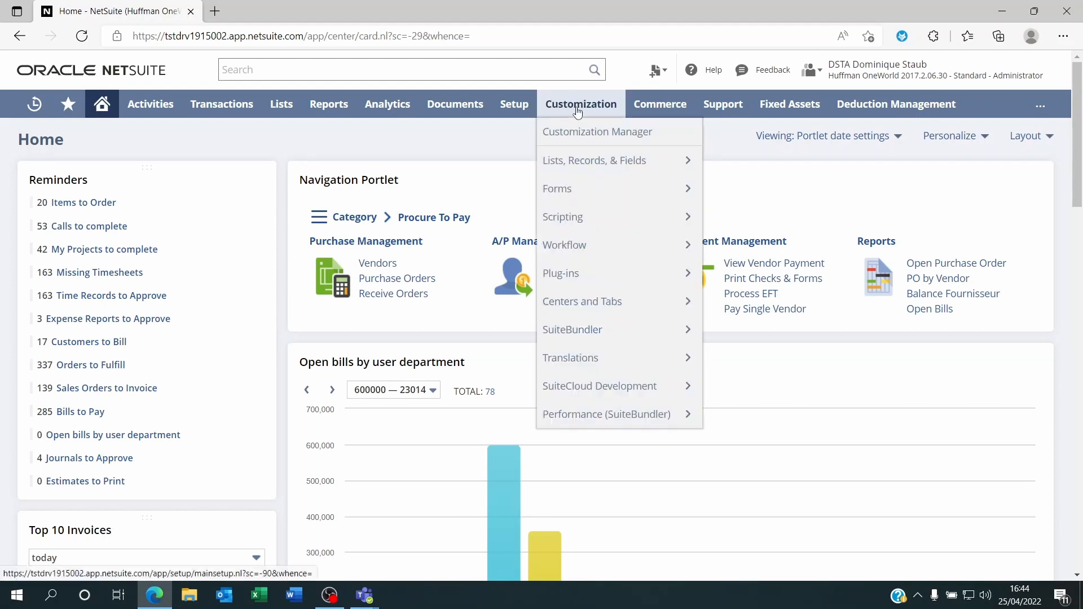
{"action": "mouse_move", "coordinate": [575, 336]}
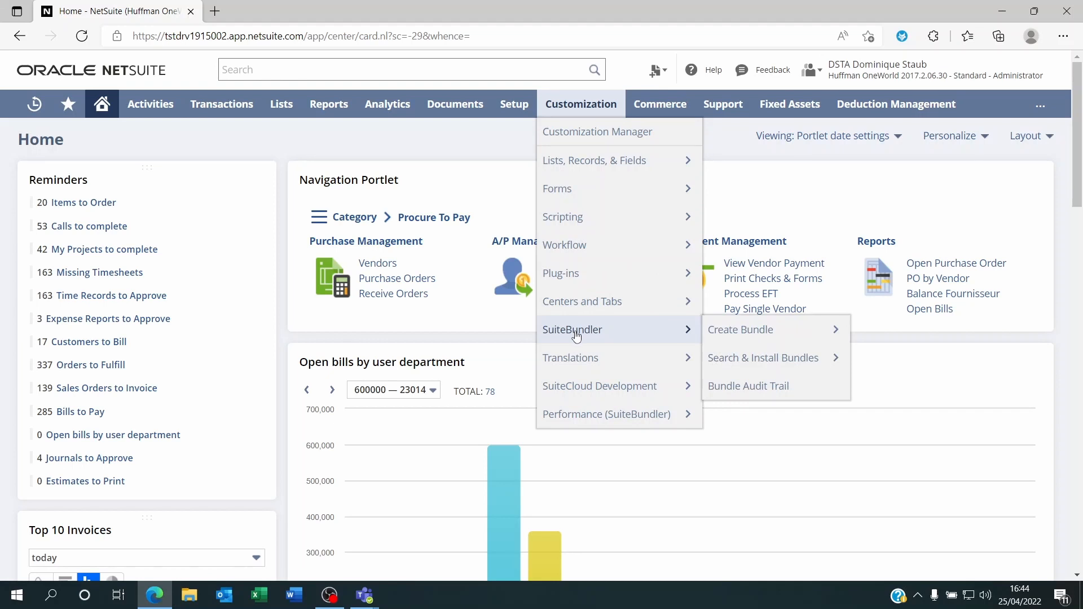
{"action": "mouse_move", "coordinate": [739, 363]}
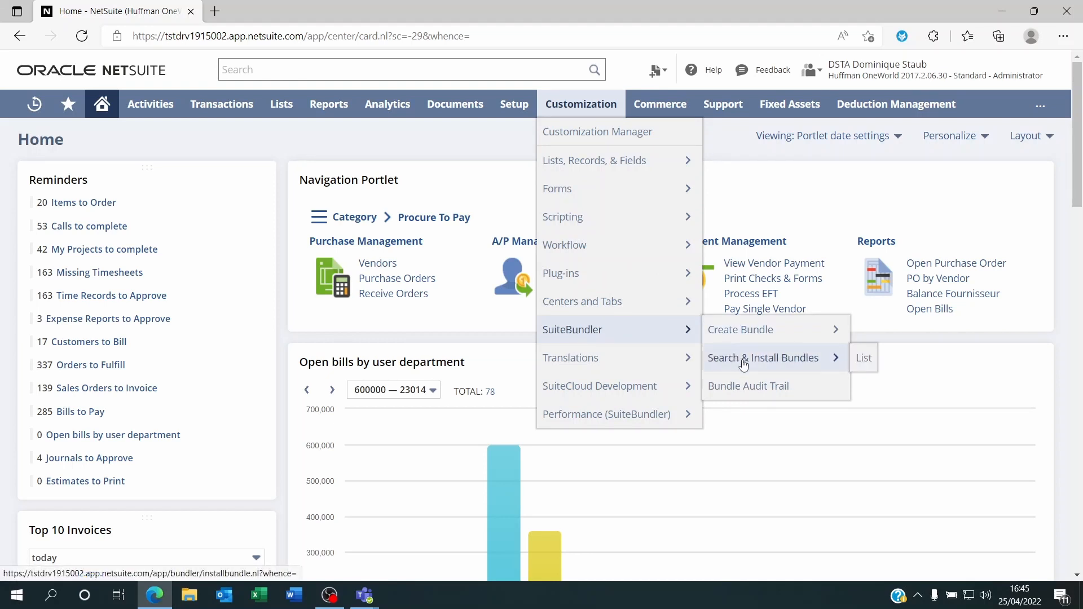
{"action": "right_click", "coordinate": [744, 363]}
{"action": "left_click", "coordinate": [789, 93]}
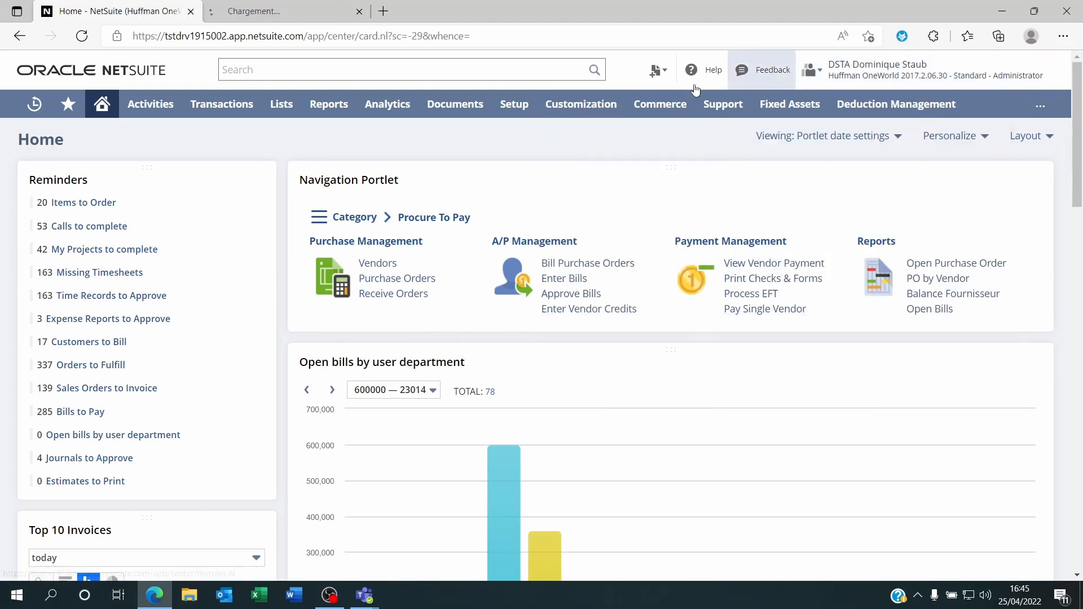
{"action": "left_click", "coordinate": [260, 10]}
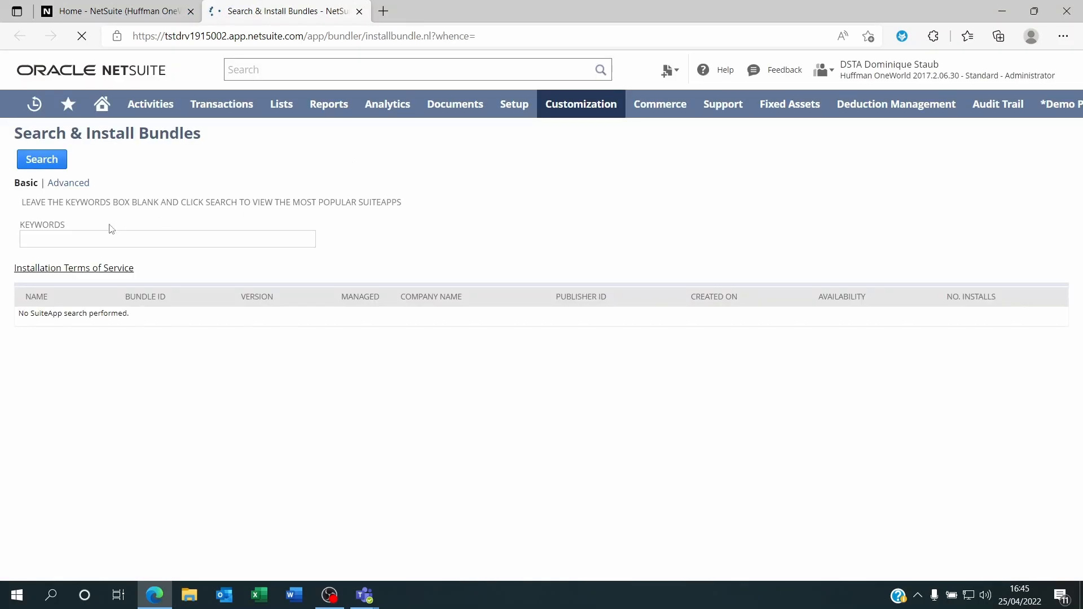
{"action": "left_click", "coordinate": [102, 246]}
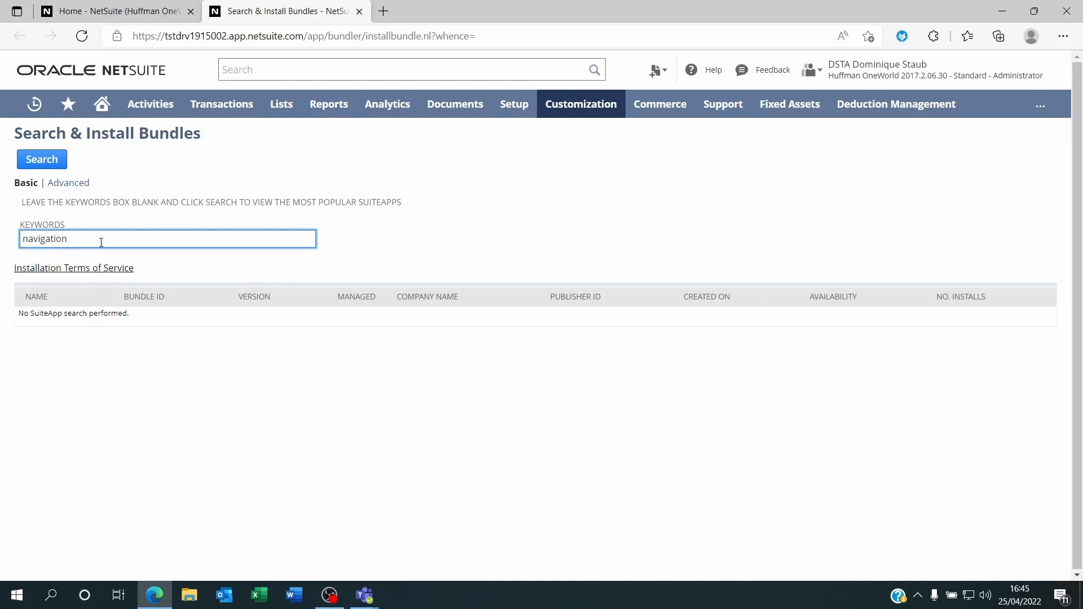
{"action": "left_click", "coordinate": [49, 165]}
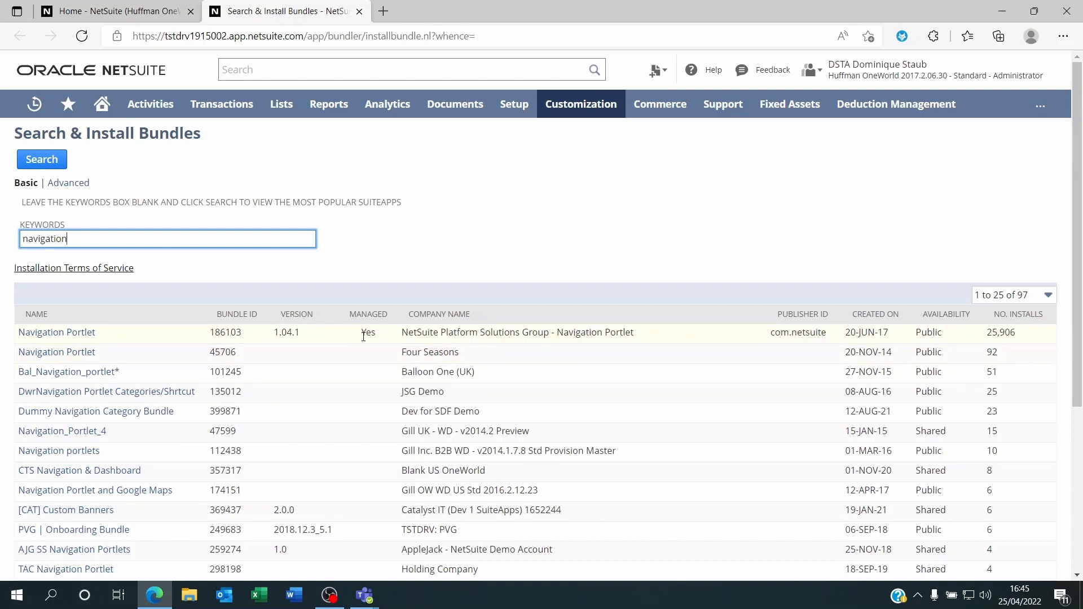
Step: Check the managed status, publisher, availability and install count of Navigation Portlet bundle 186103, and open its details
{"action": "left_click_drag", "start_coordinate": [364, 335], "coordinate": [362, 333]}
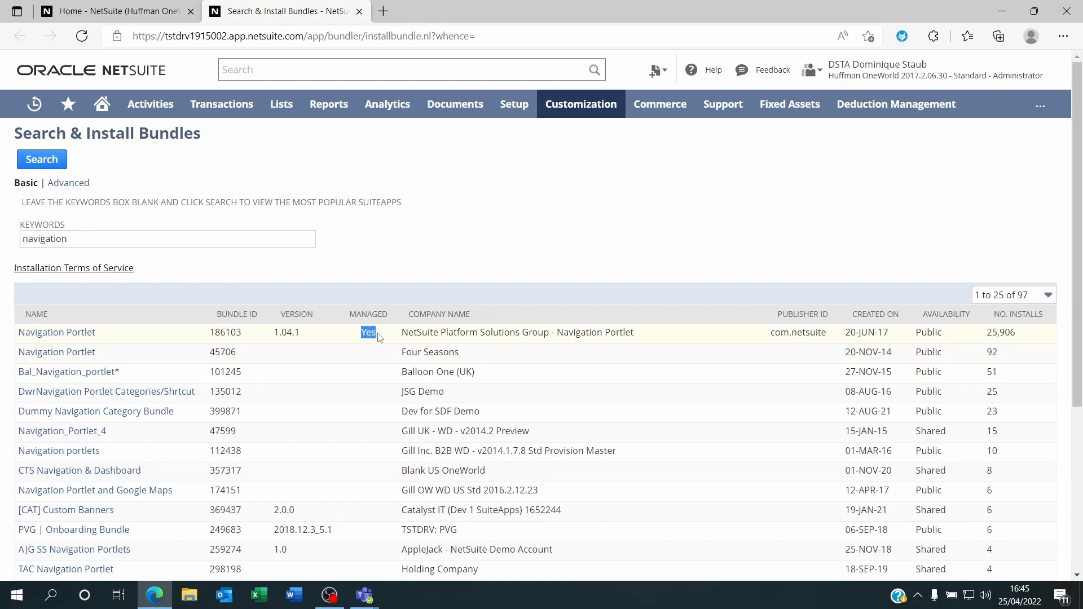
{"action": "left_click", "coordinate": [490, 244]}
{"action": "left_click_drag", "start_coordinate": [773, 333], "coordinate": [828, 334]}
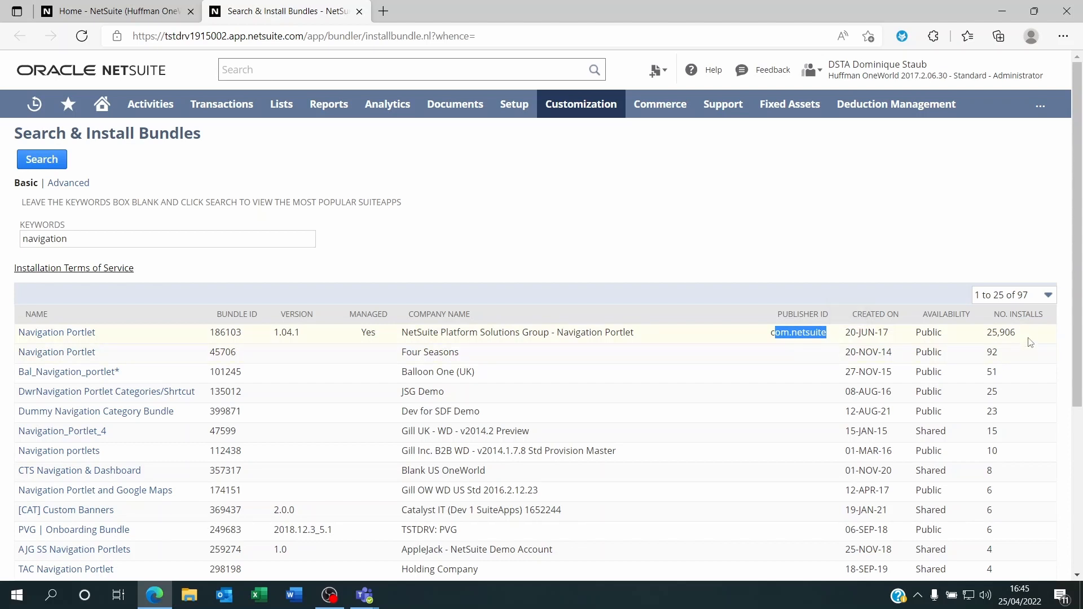
{"action": "left_click", "coordinate": [952, 341]}
{"action": "left_click_drag", "start_coordinate": [952, 337], "coordinate": [916, 337]}
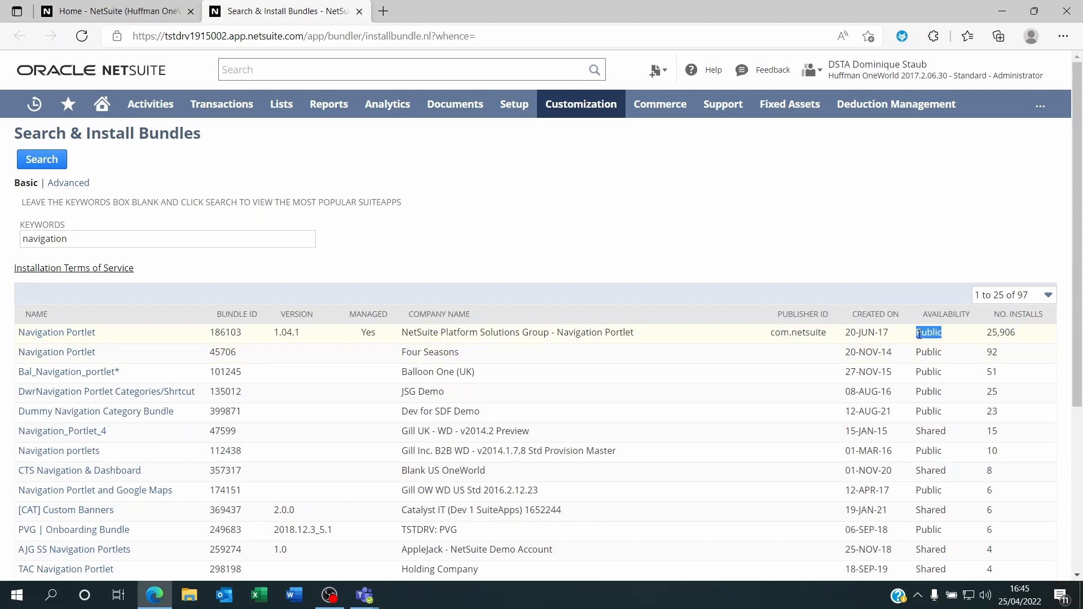
{"action": "left_click", "coordinate": [1019, 337]}
{"action": "left_click_drag", "start_coordinate": [1015, 337], "coordinate": [993, 332]}
{"action": "left_click", "coordinate": [864, 250]}
{"action": "left_click", "coordinate": [49, 337]}
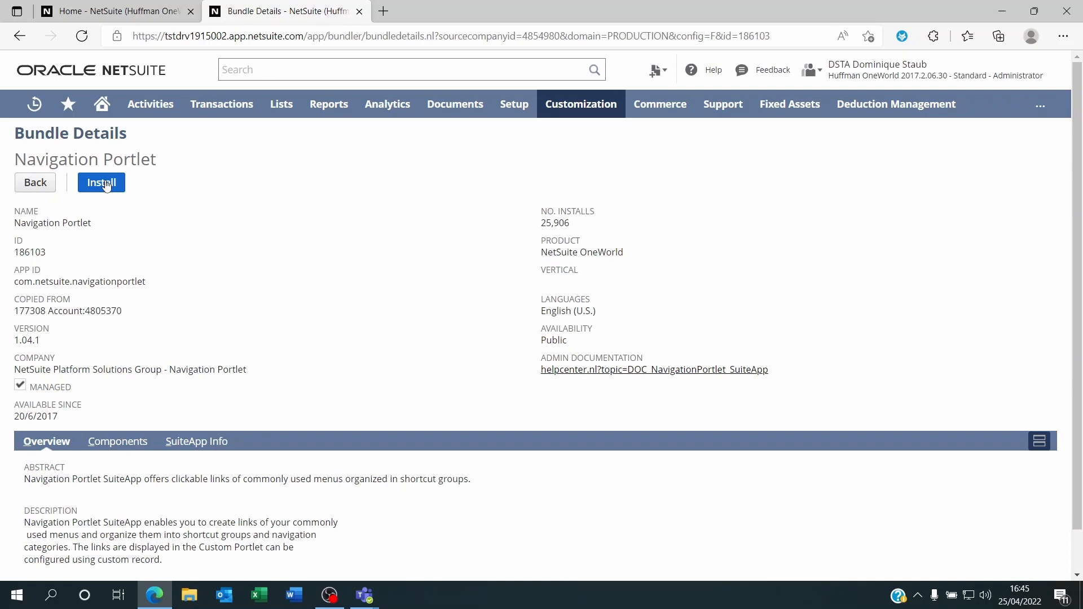
Step: Return to the home dashboard and remove the Navigation Portlet from it
{"action": "left_click", "coordinate": [103, 107]}
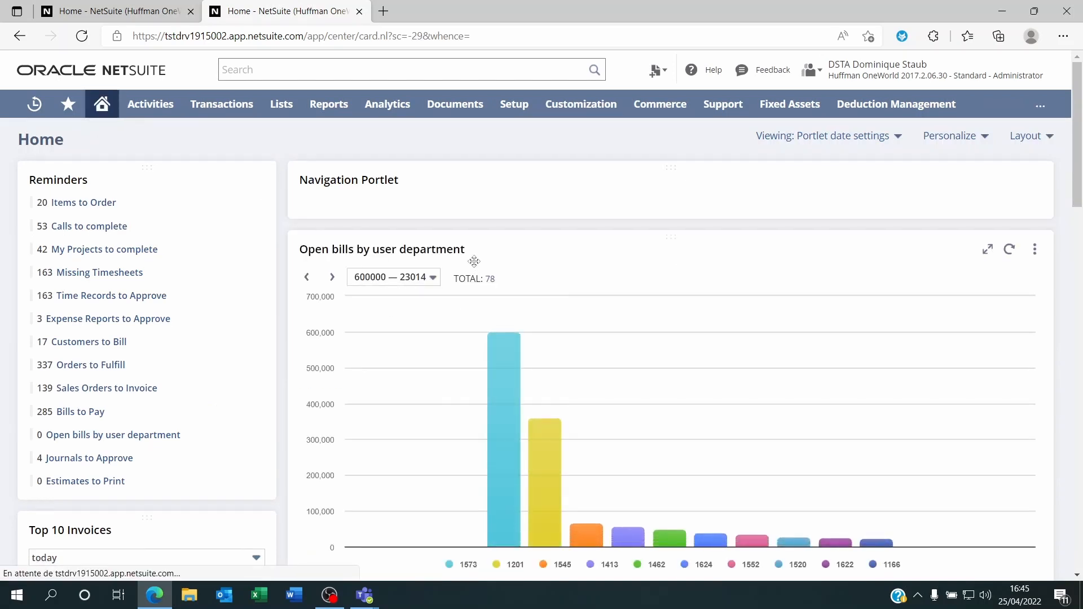
{"action": "left_click", "coordinate": [1034, 179]}
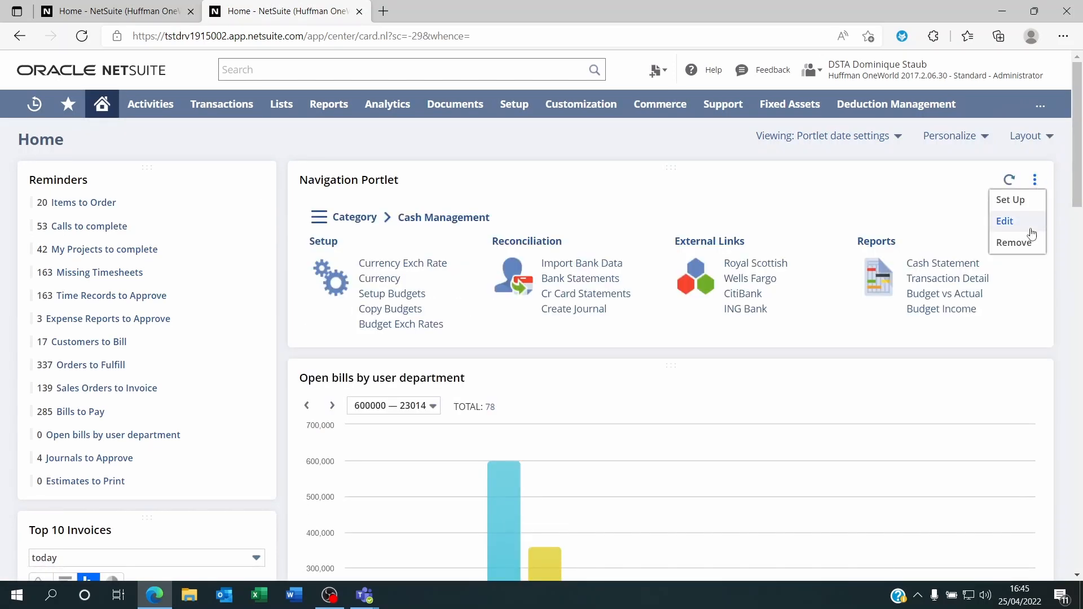
{"action": "left_click", "coordinate": [1022, 242]}
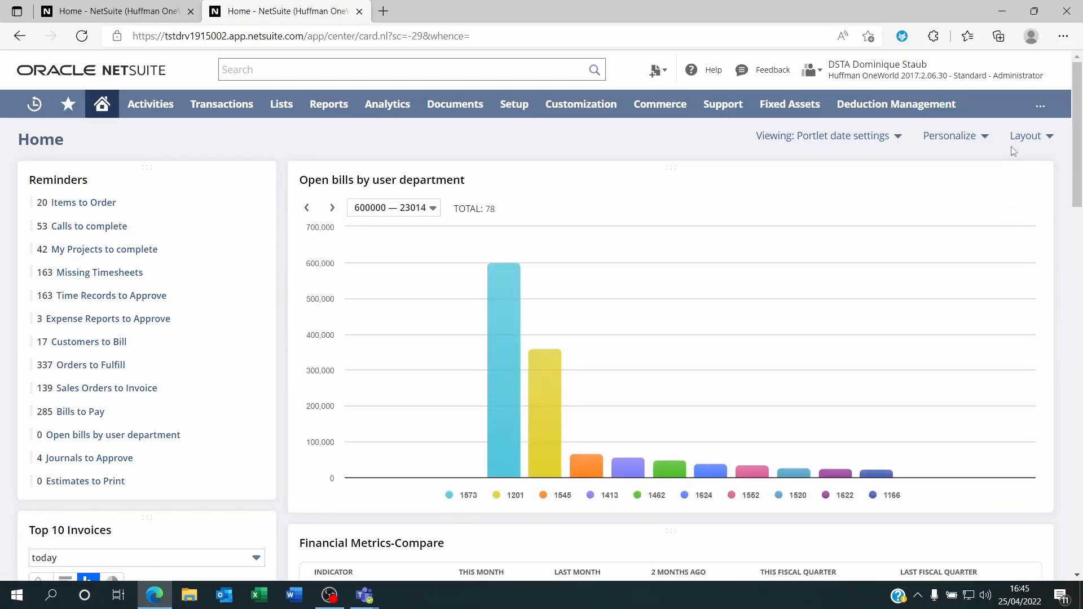
Step: Add a Custom Portlet from the standard content to the home dashboard and finish personalizing
{"action": "left_click", "coordinate": [971, 142]}
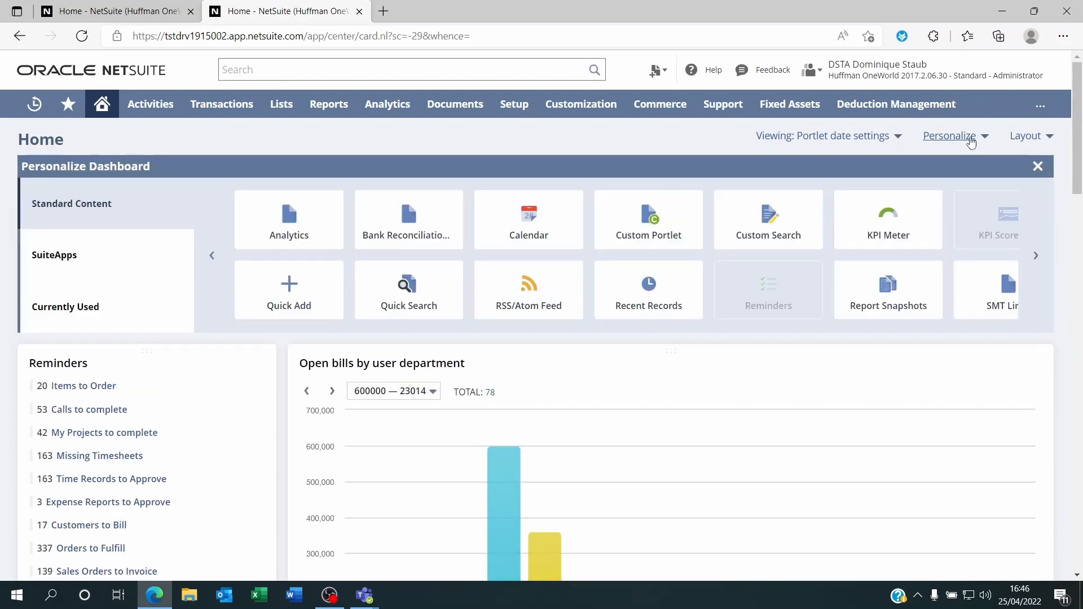
{"action": "mouse_move", "coordinate": [651, 217]}
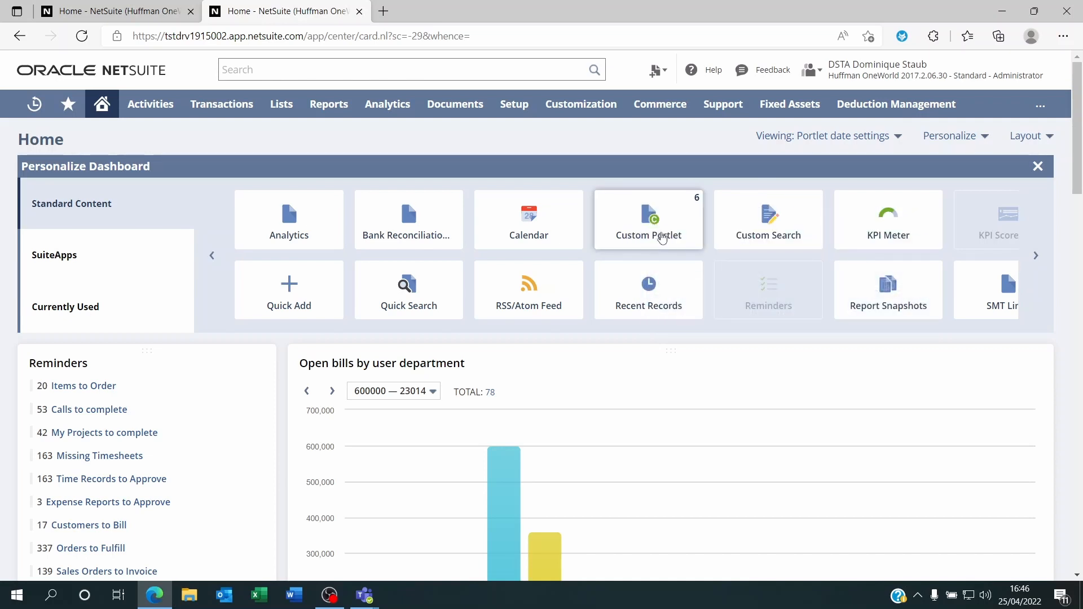
{"action": "left_click", "coordinate": [662, 236]}
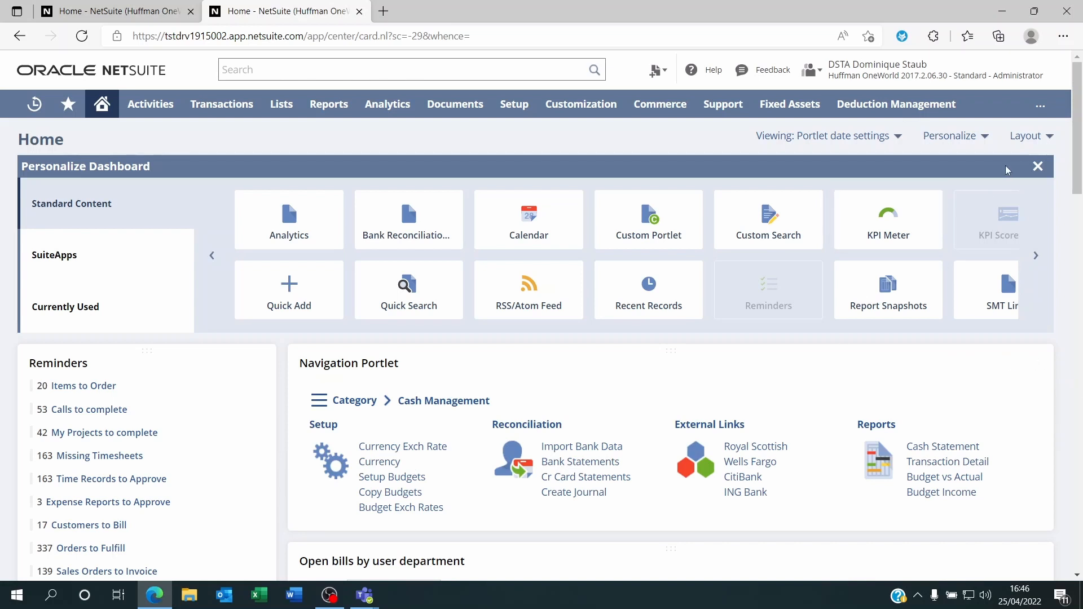
{"action": "left_click", "coordinate": [1038, 166]}
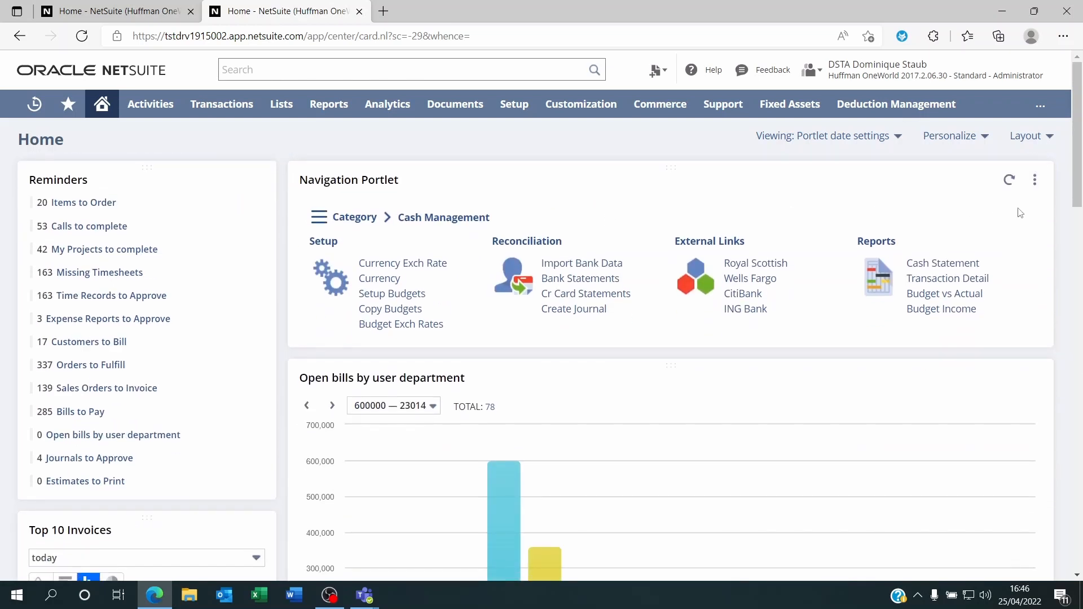
Step: Set the custom portlet's source to -Navigation Portlet and save the setup
{"action": "left_click", "coordinate": [1035, 180]}
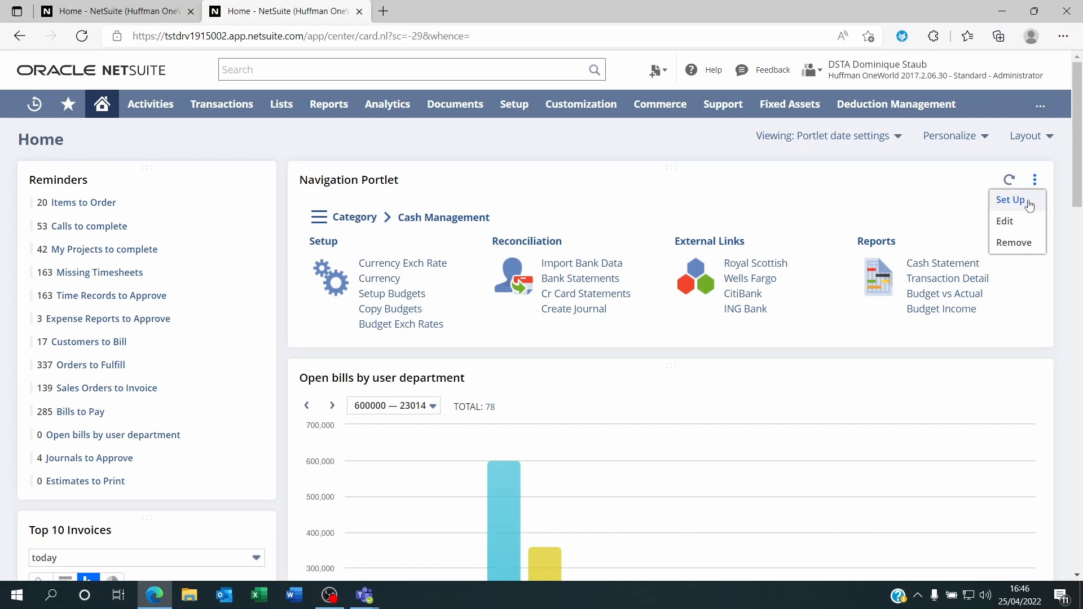
{"action": "left_click", "coordinate": [1026, 200]}
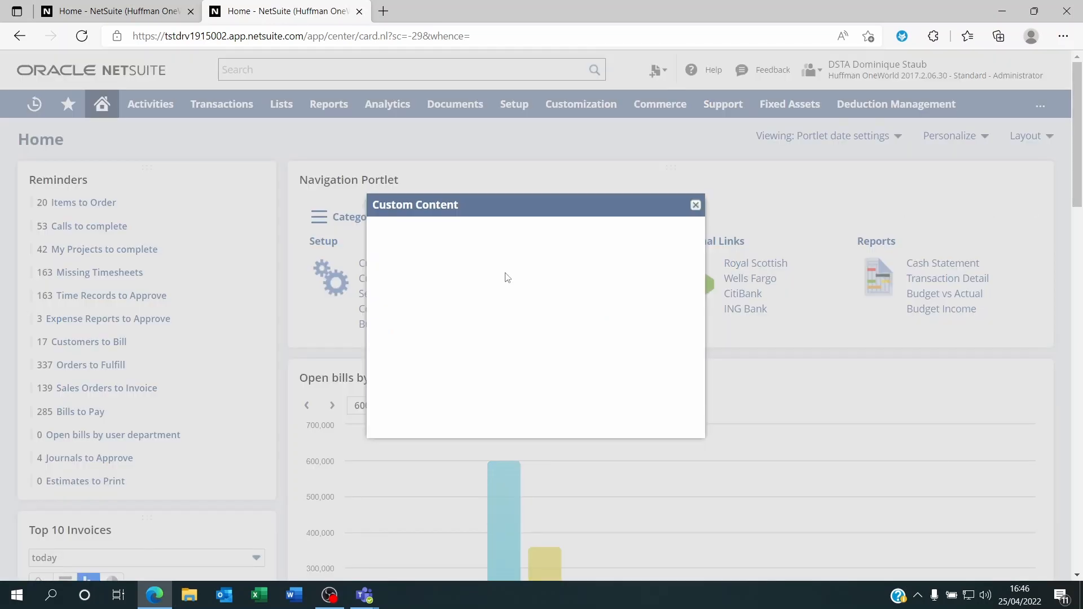
{"action": "left_click", "coordinate": [475, 288]}
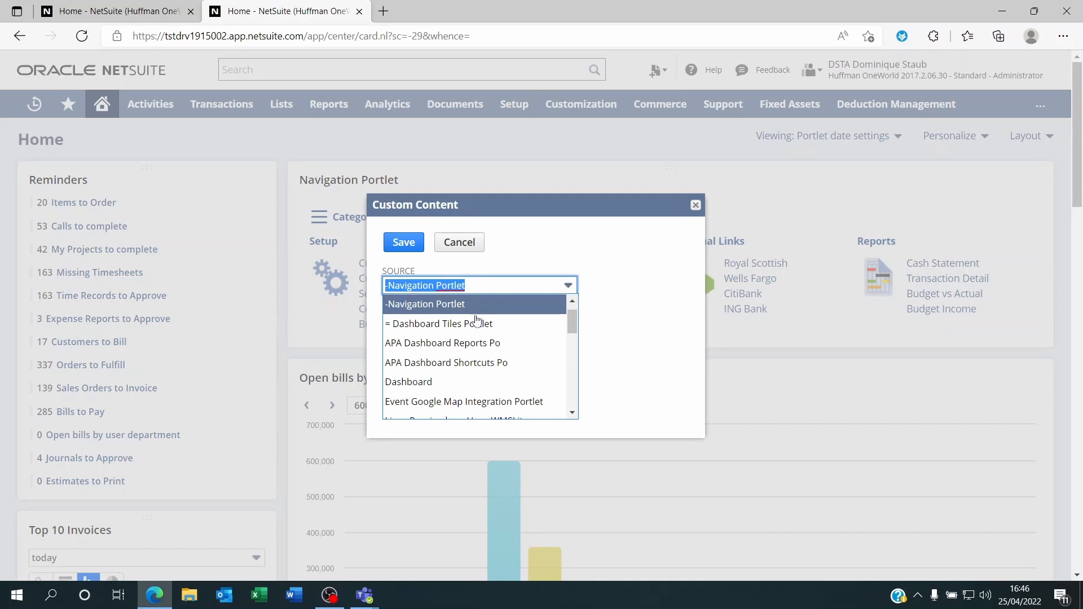
{"action": "mouse_move", "coordinate": [572, 322]}
{"action": "left_mouse_down"}
{"action": "mouse_move", "coordinate": [571, 401]}
{"action": "mouse_move", "coordinate": [572, 305]}
{"action": "left_mouse_up"}
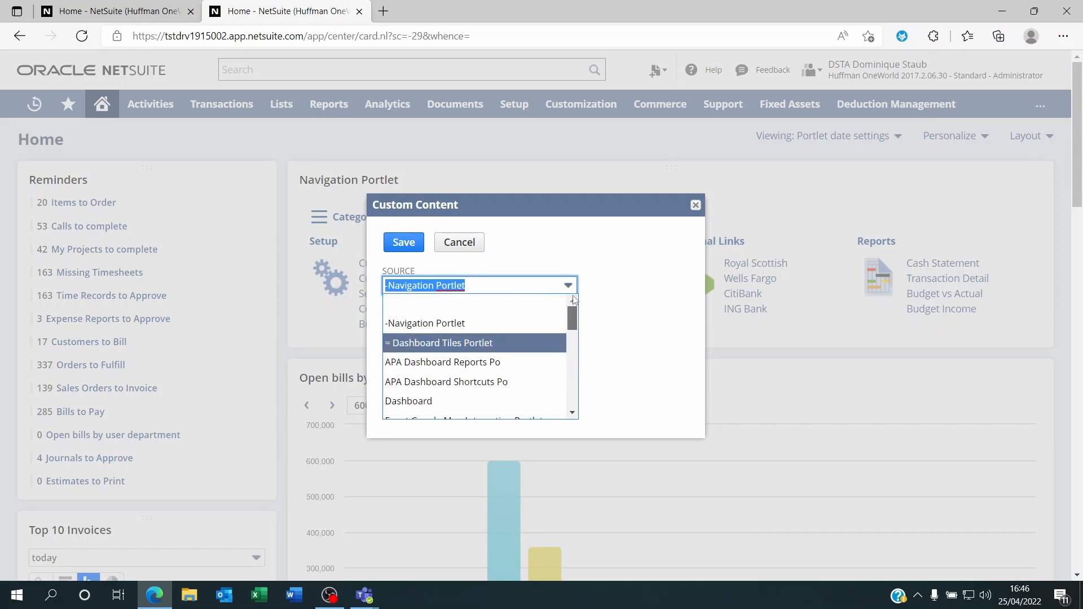
{"action": "left_click", "coordinate": [443, 326]}
{"action": "left_click", "coordinate": [403, 242]}
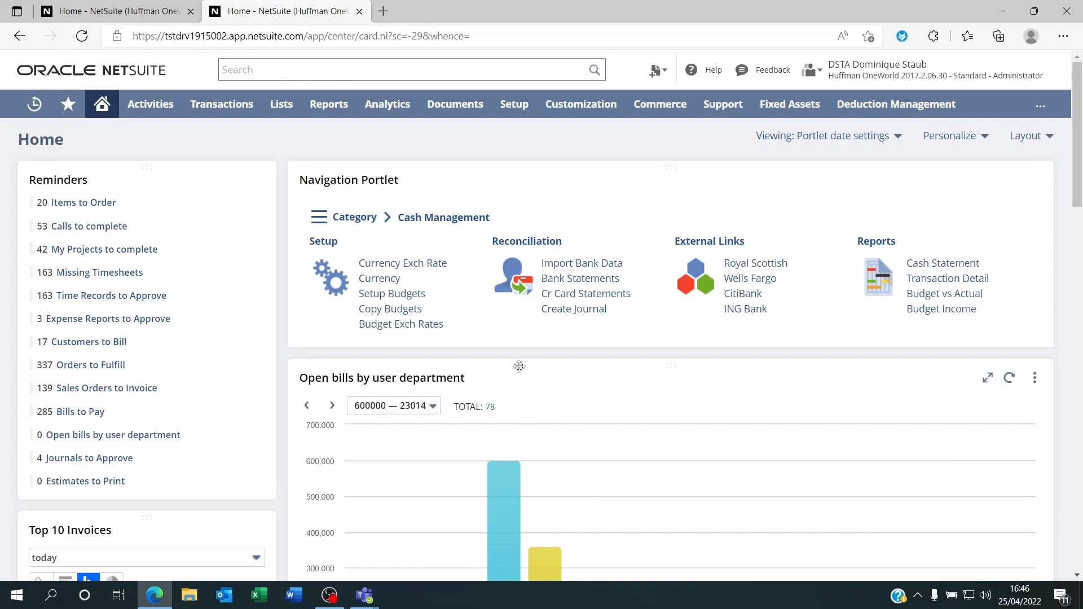
Step: Browse the standard Transactions navigation down to the sales order entries under Sales
{"action": "left_click", "coordinate": [367, 216]}
{"action": "mouse_move", "coordinate": [222, 104]}
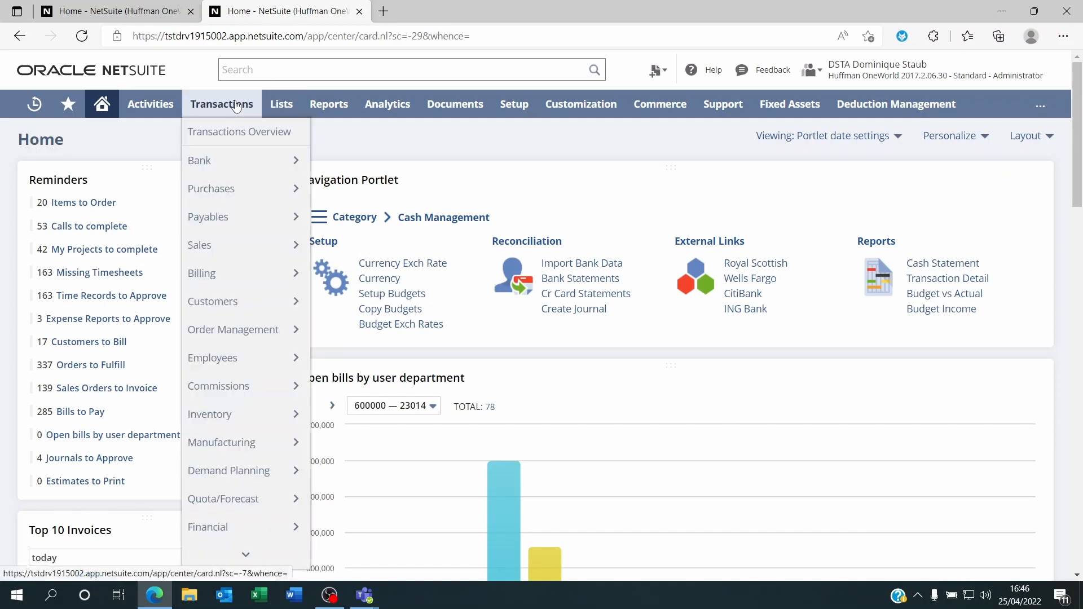
{"action": "mouse_move", "coordinate": [252, 252]}
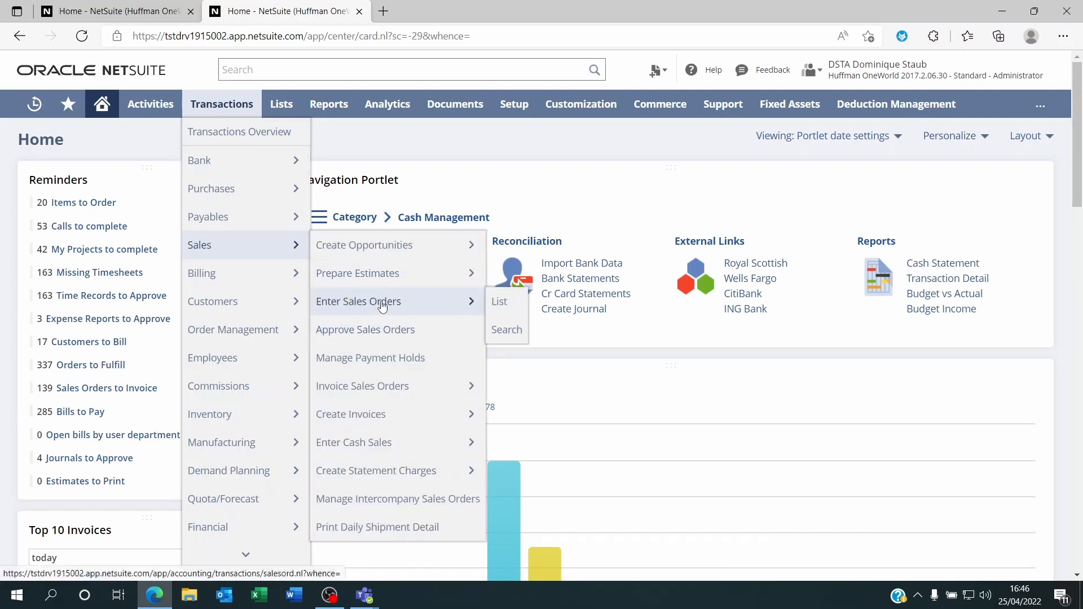
Step: Browse the Navigation Portlet's categories, trying Sales & Operations before setting the portlet to the Sales category
{"action": "left_click", "coordinate": [320, 217]}
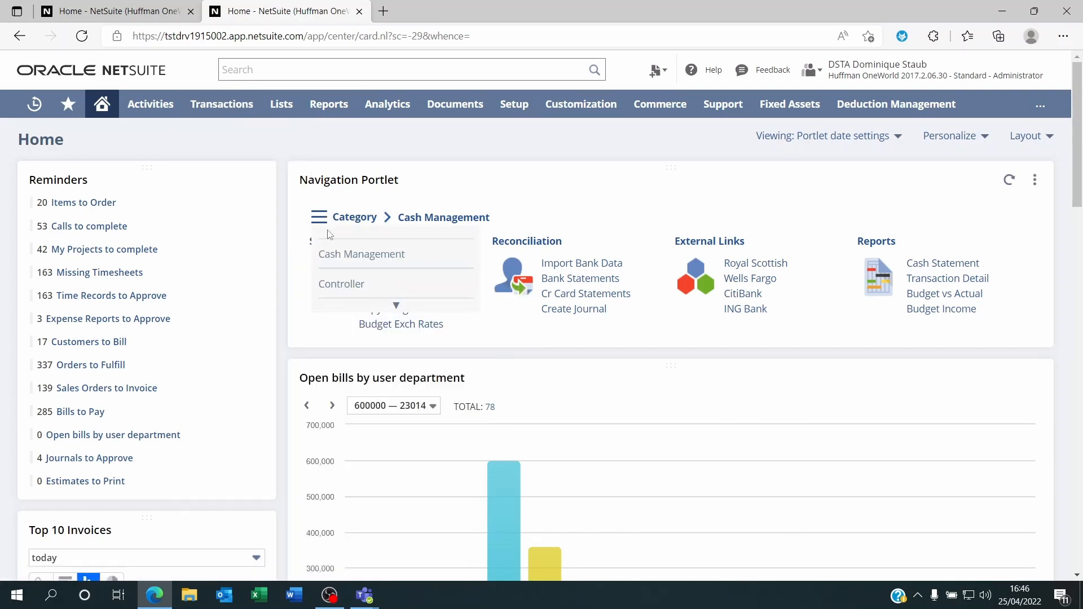
{"action": "mouse_move", "coordinate": [396, 308]}
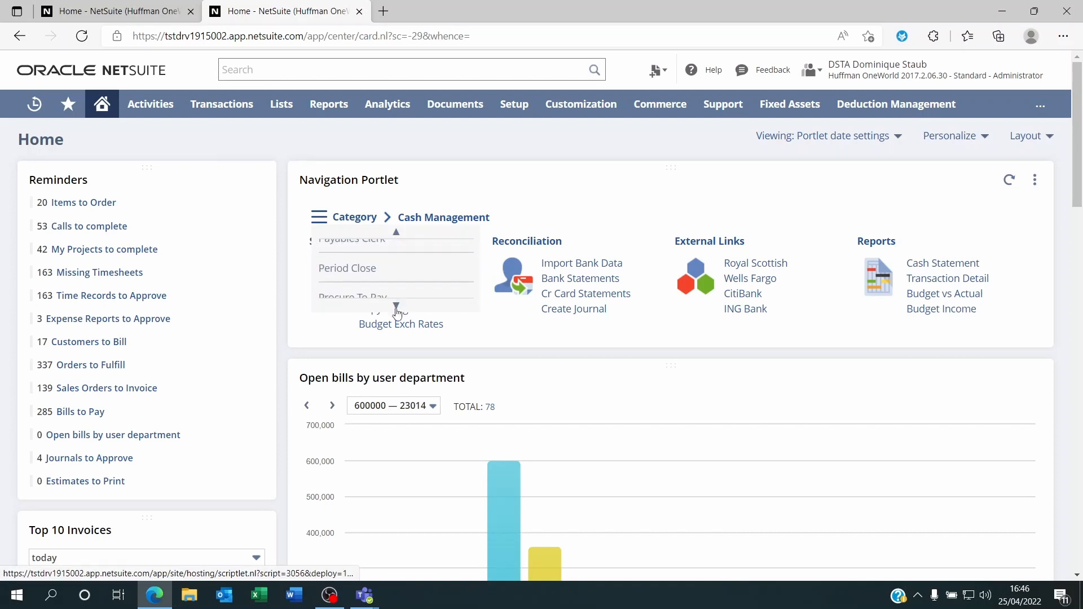
{"action": "left_click", "coordinate": [383, 255]}
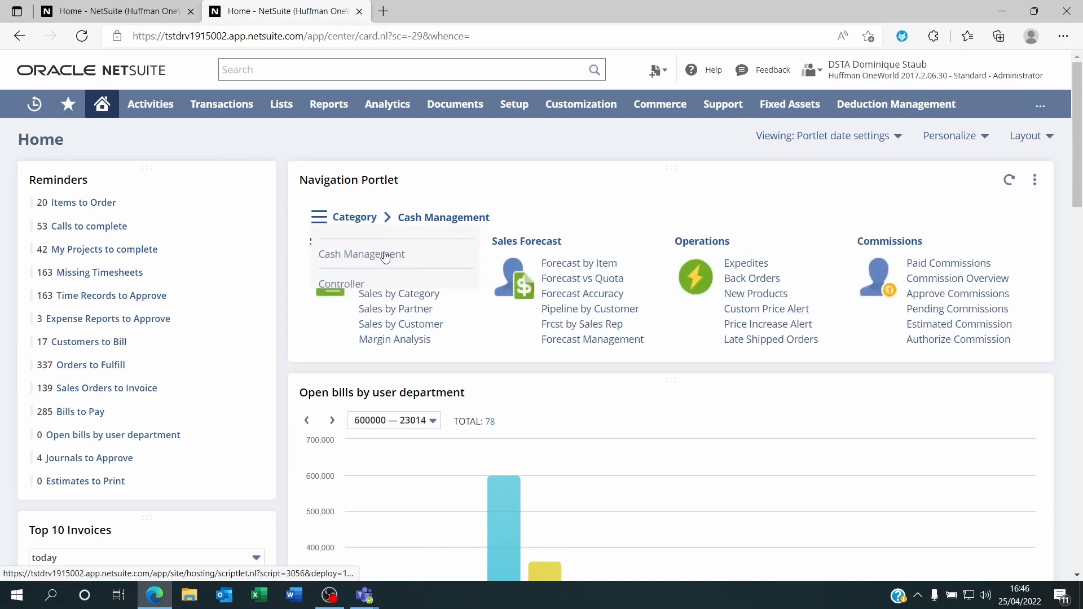
{"action": "mouse_move", "coordinate": [389, 254]}
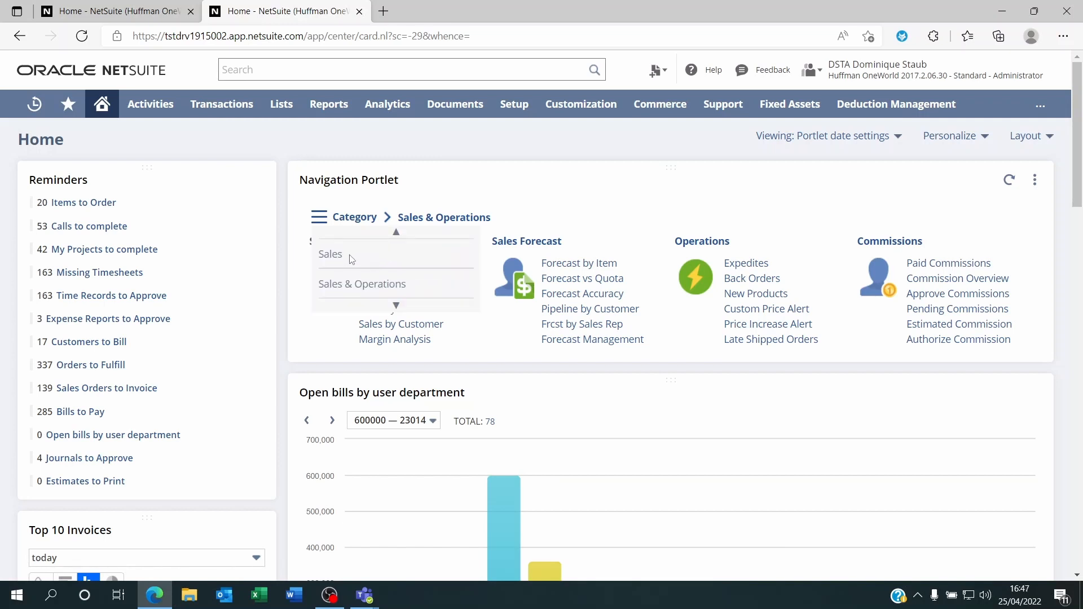
{"action": "left_click", "coordinate": [336, 260]}
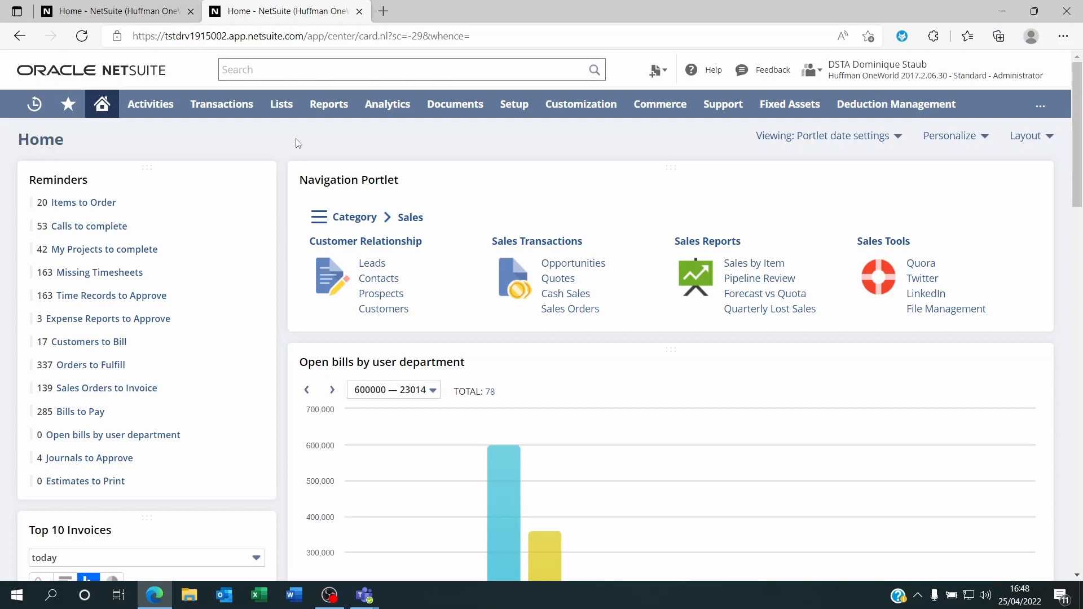
Step: View the Huffman Canada customer record through the portlet's Customers link and return to the home dashboard
{"action": "left_click", "coordinate": [391, 310]}
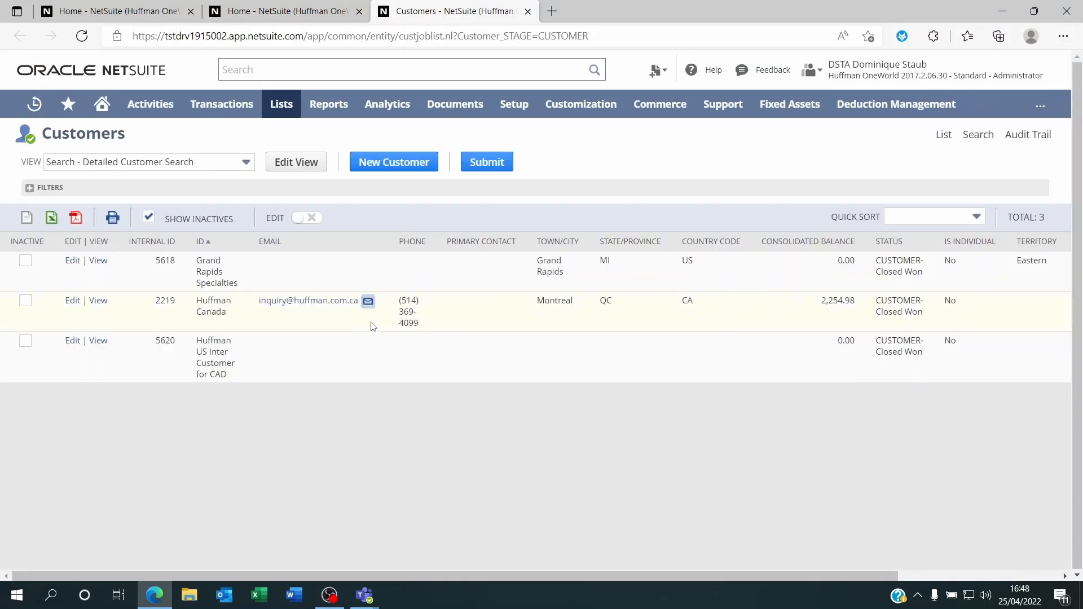
{"action": "left_click", "coordinate": [98, 302]}
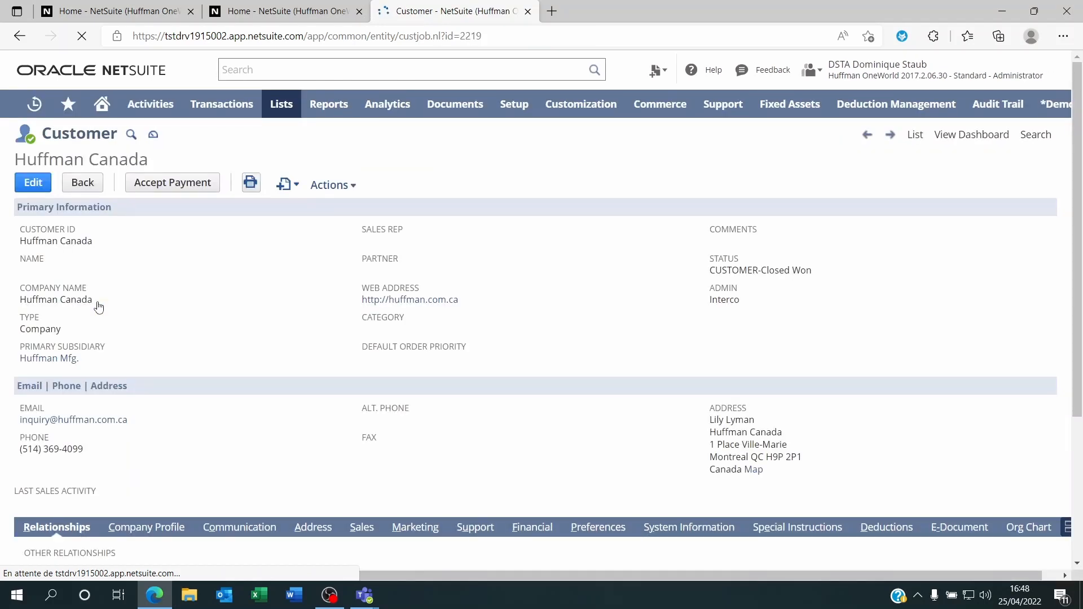
{"action": "scroll", "coordinate": [283, 479], "scroll_direction": "down", "scroll_amount": 1}
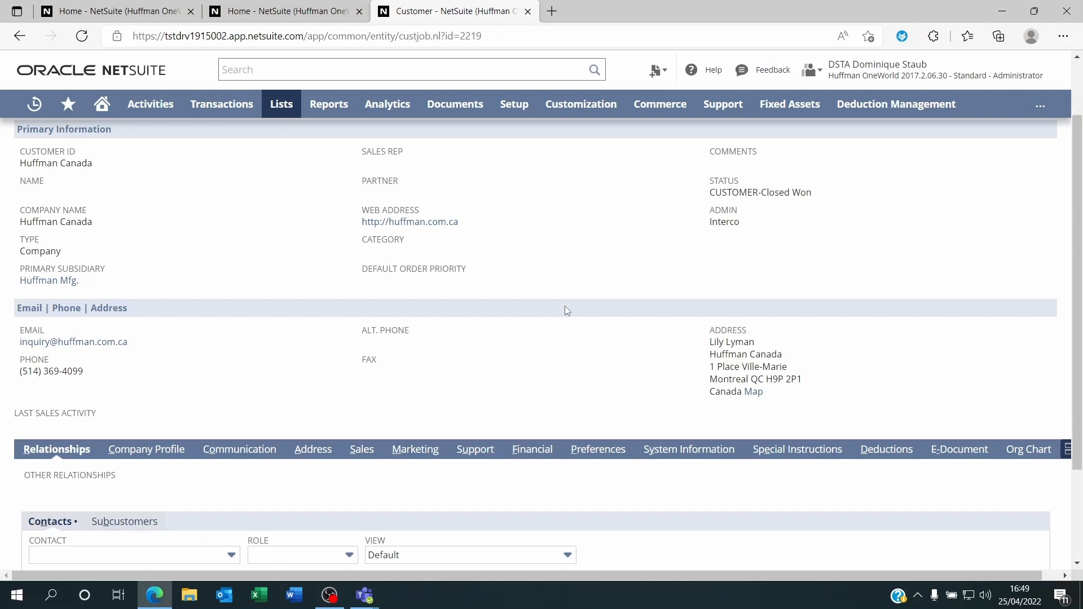
{"action": "scroll", "coordinate": [566, 310], "scroll_direction": "up", "scroll_amount": 2}
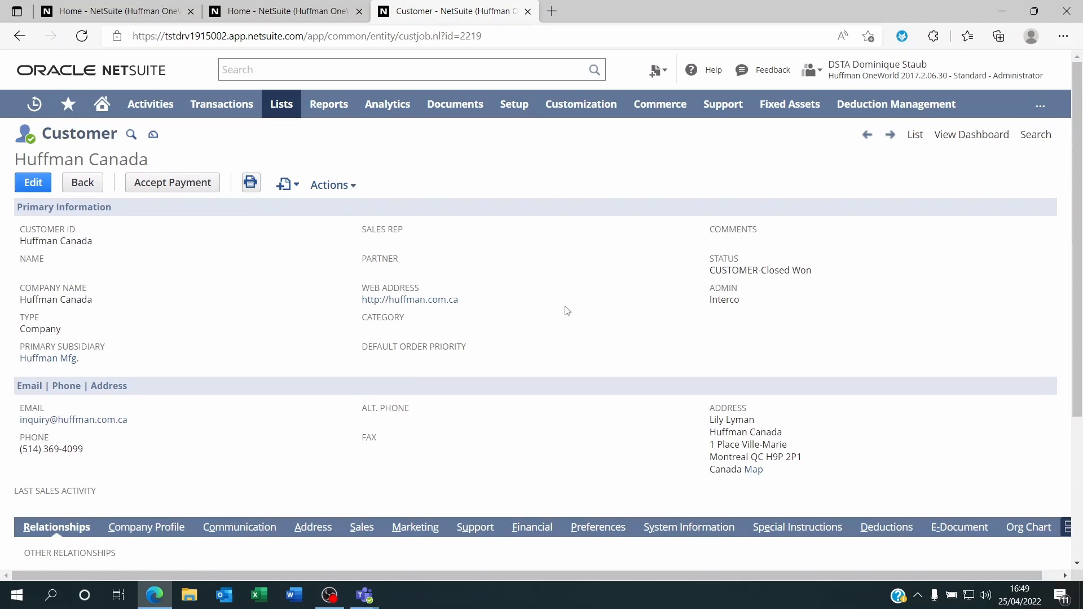
{"action": "left_click", "coordinate": [107, 110]}
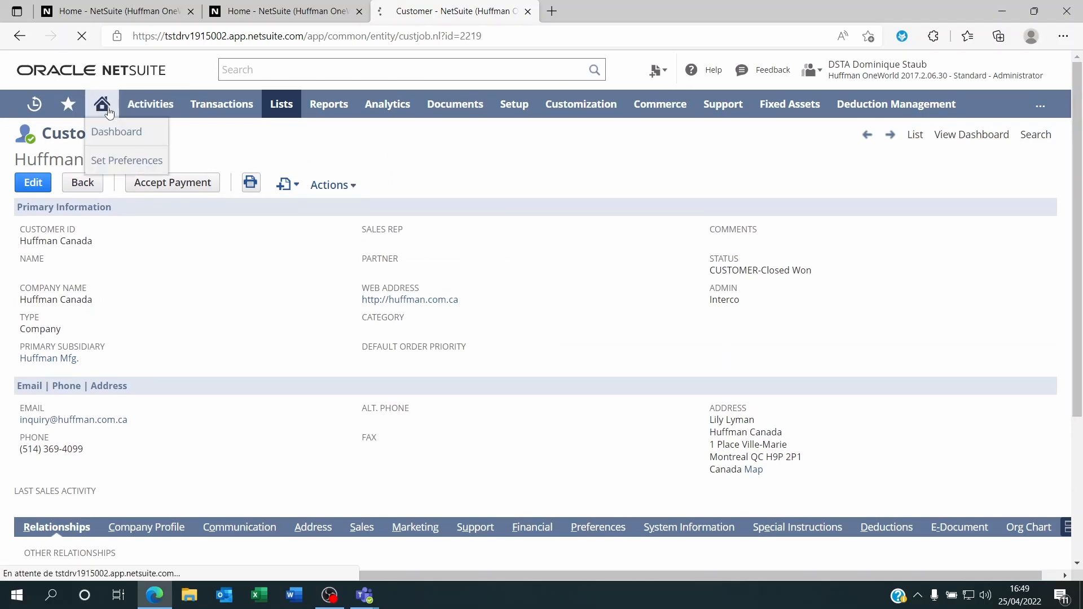